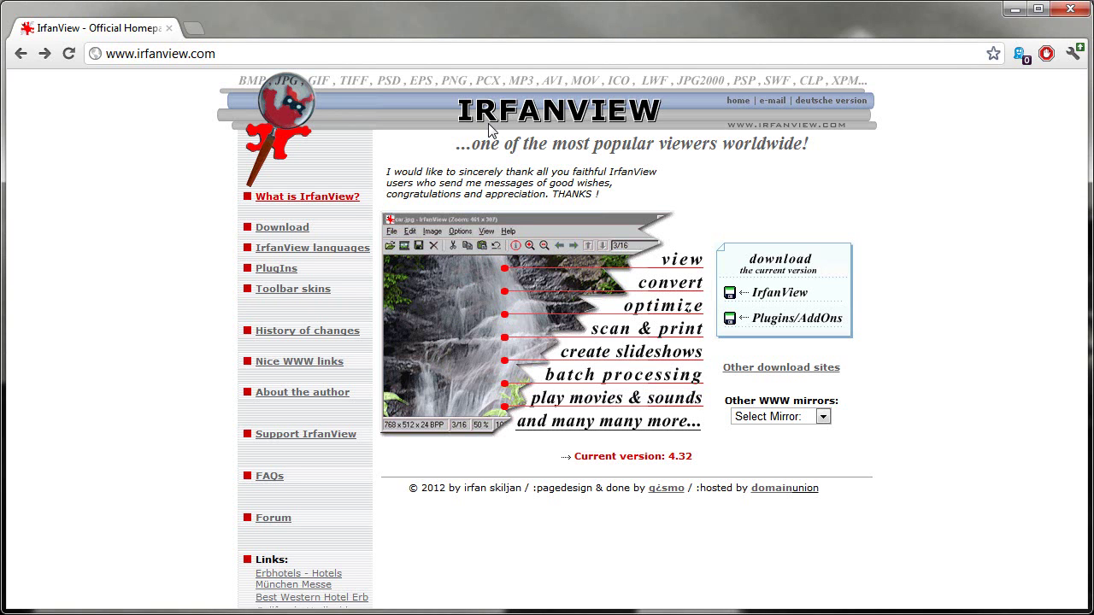
# Open the 'What is IrfanView?' page, then highlight and clear parts of its description text.
pyautogui.click(306, 198)
pyautogui.moveTo(379, 174); pyautogui.dragTo(751, 171)
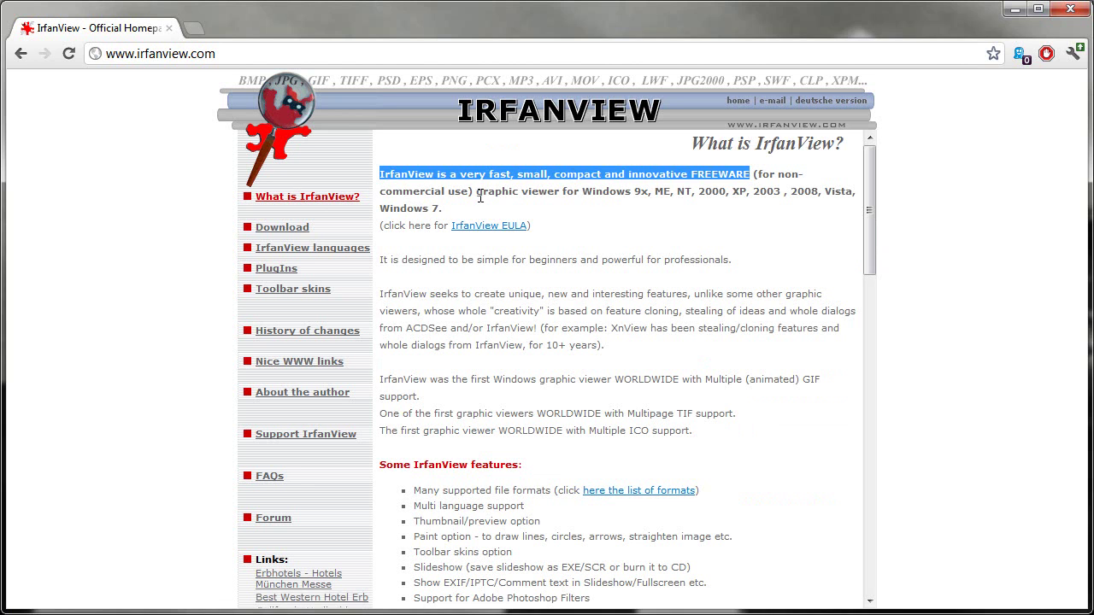
pyautogui.moveTo(483, 191); pyautogui.dragTo(660, 186)
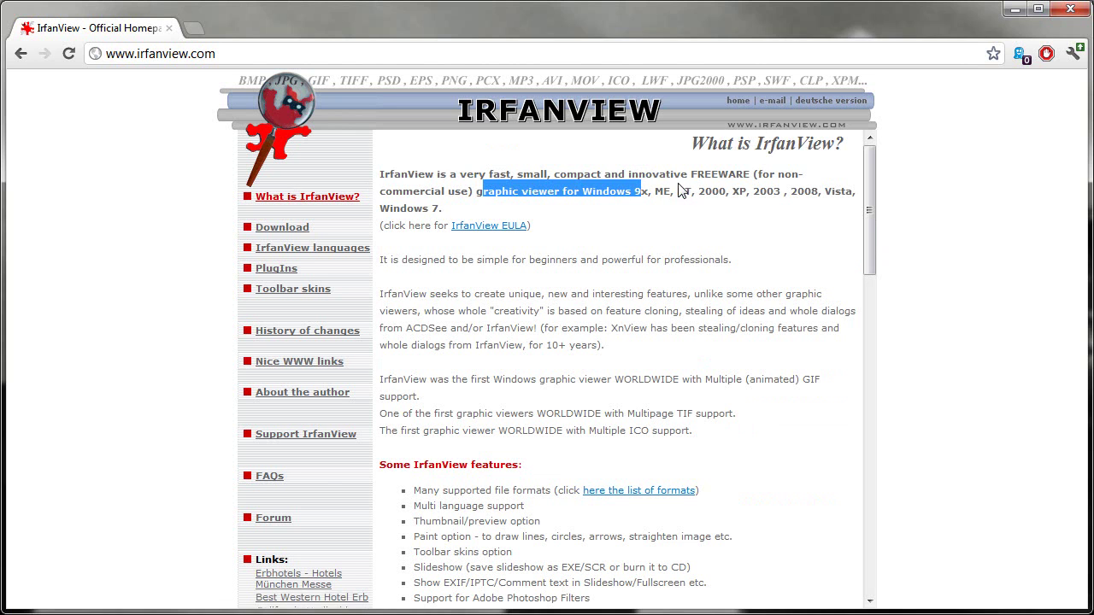
pyautogui.click(480, 181)
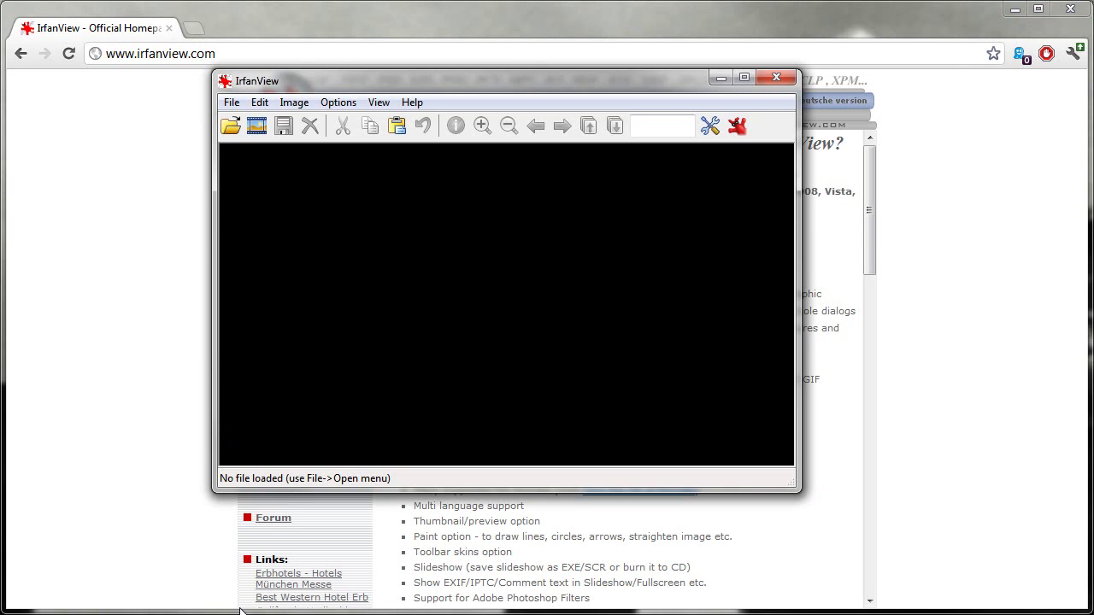
# Minimize Google Chrome to reveal the desktop behind IrfanView.
pyautogui.click(1014, 8)
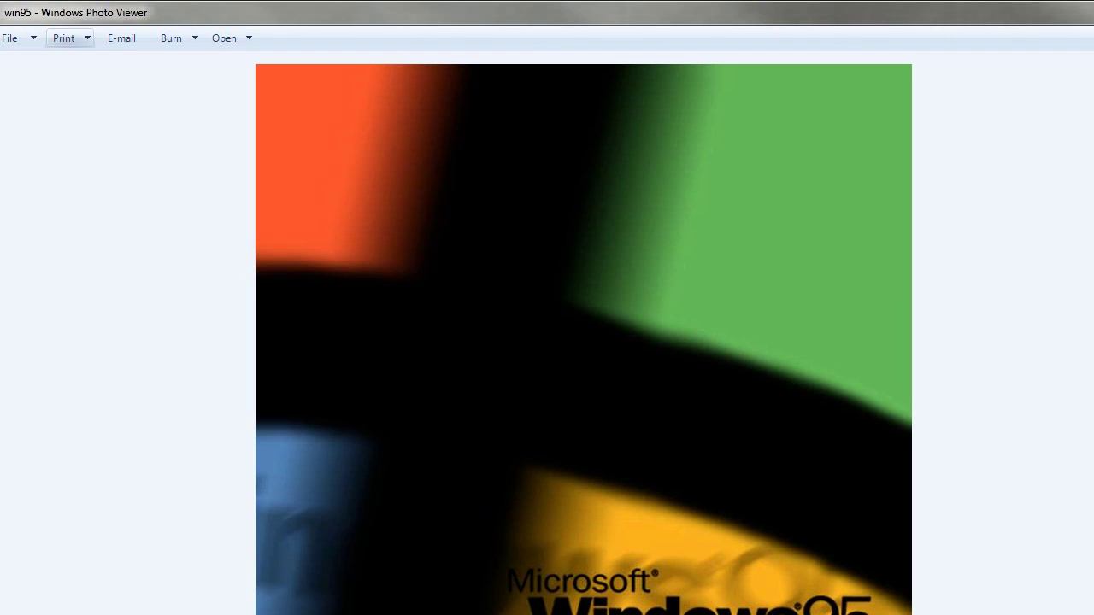
# Close Windows Photo Viewer with Alt+F4 to return to the desktop.
pyautogui.hotkey('alt', 'F4')
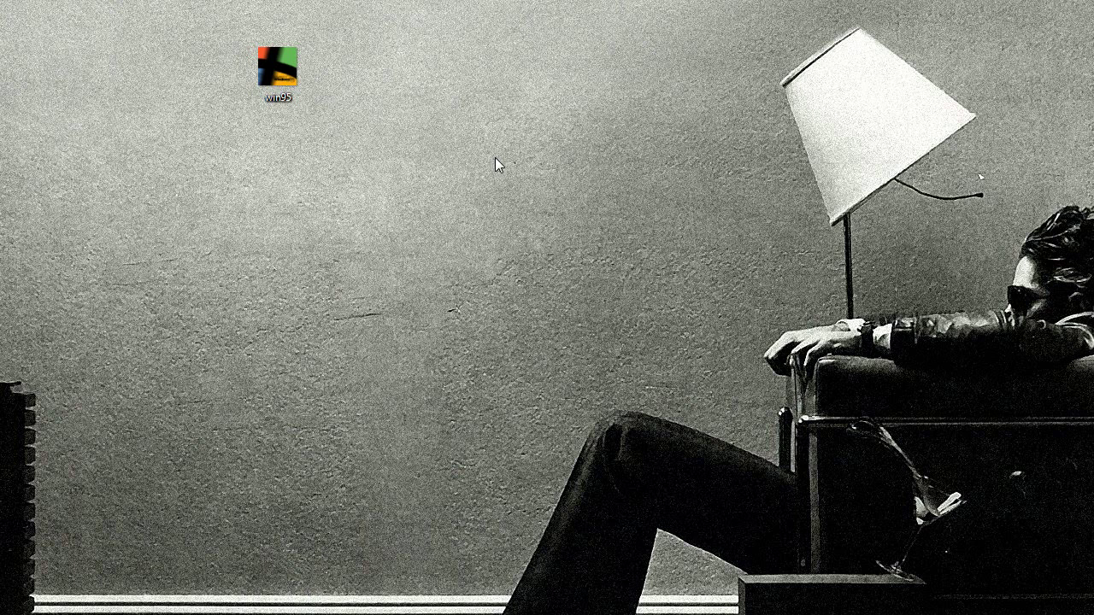
# Open win95.png from its desktop icon with IrfanView via Open with.
pyautogui.rightClick(281, 68)
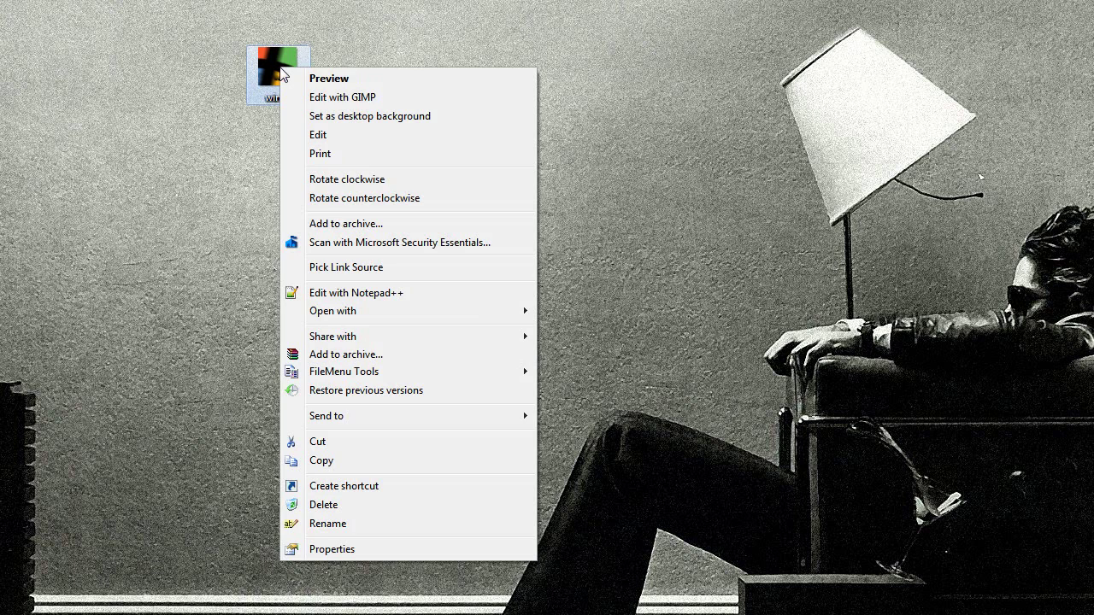
pyautogui.moveTo(472, 313)
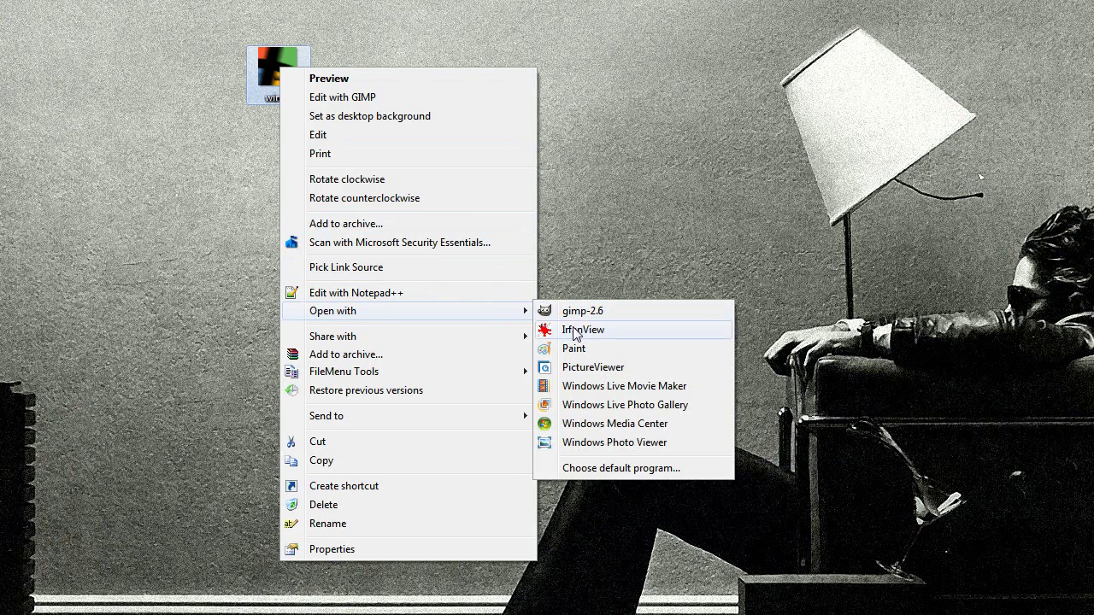
pyautogui.click(573, 326)
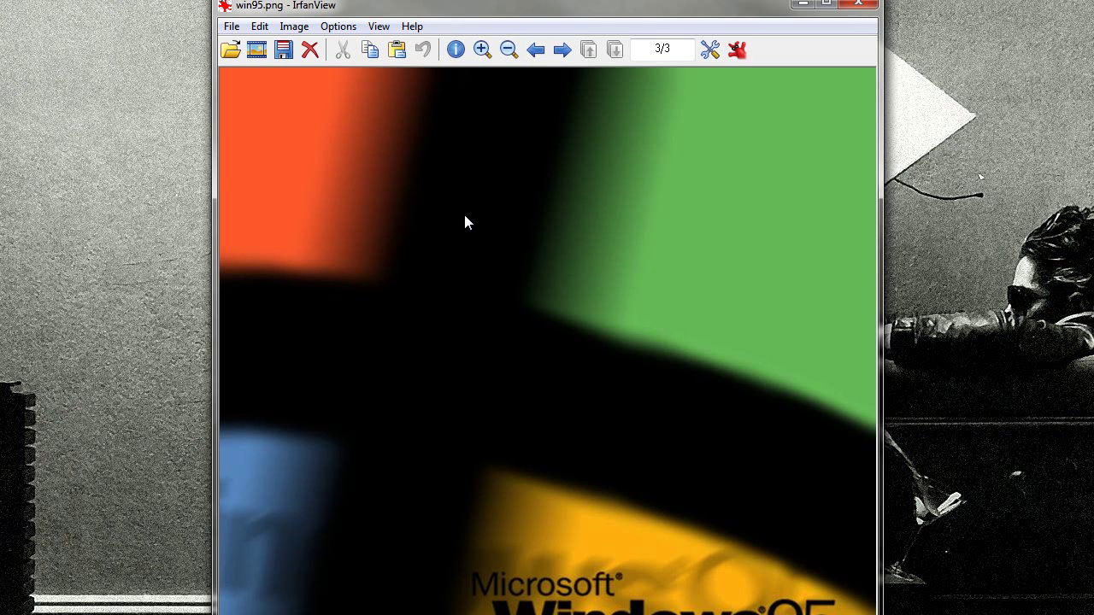
# Zoom out with the mouse wheel until the full 768 × 768 image fits at 62%.
pyautogui.scroll(-5, 465, 223)
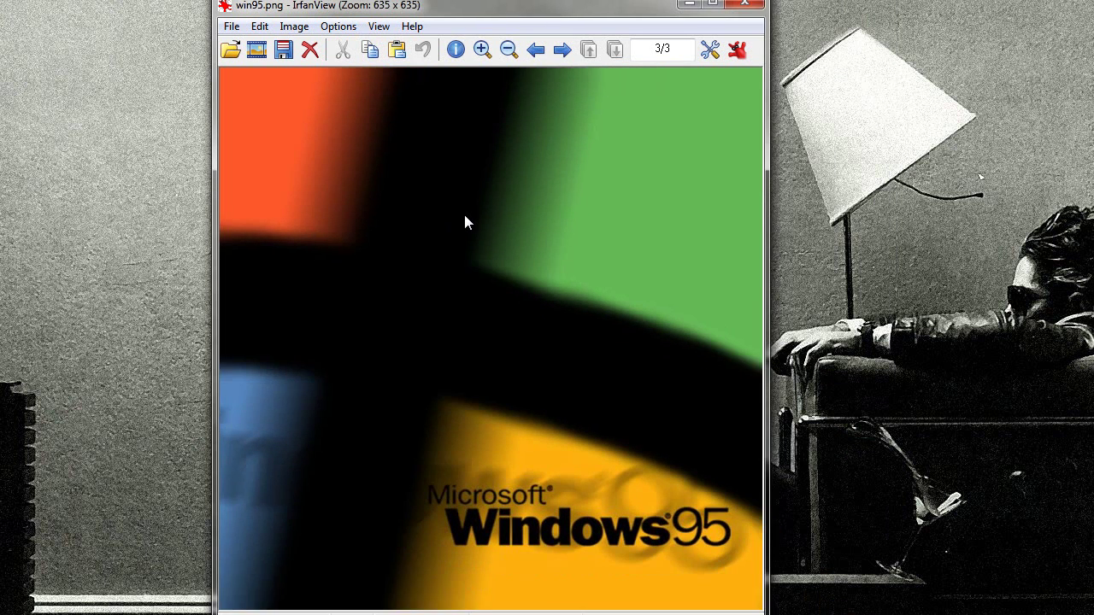
pyautogui.scroll(3, 465, 223)
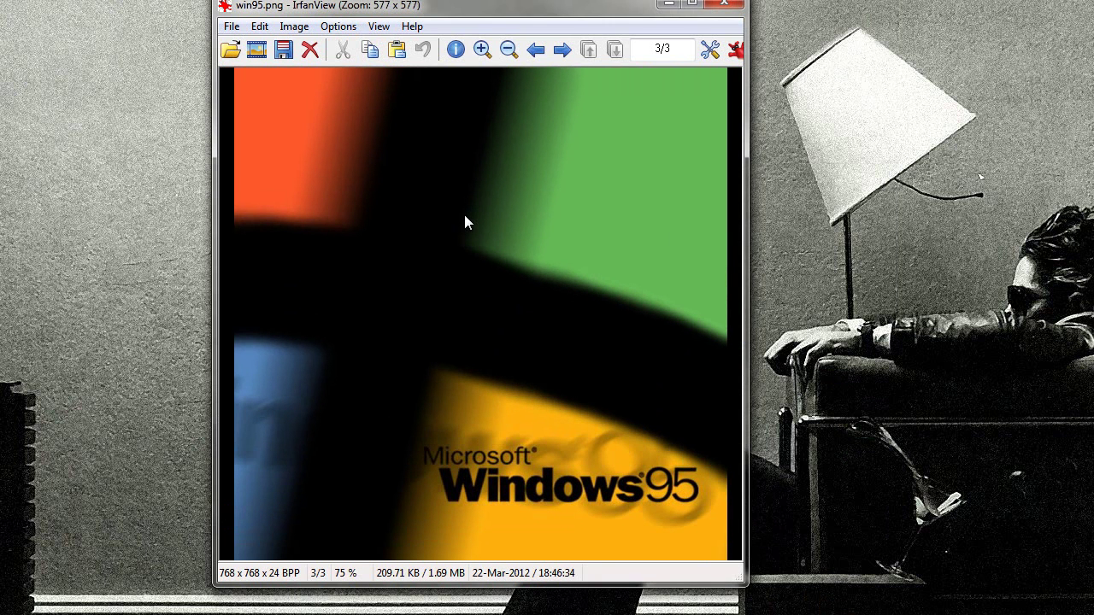
pyautogui.scroll(-2, 465, 223)
pyautogui.scroll(2, 465, 223)
pyautogui.scroll(-2, 464, 216)
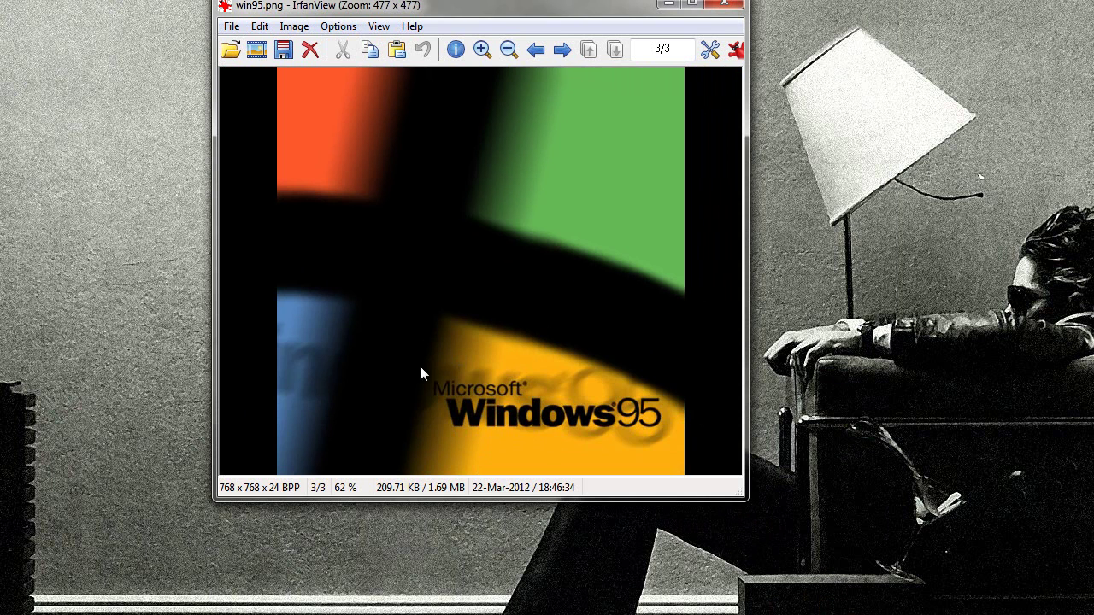
# Crop to the selected Microsoft Windows 95 logo (483 × 139) and move the window lower.
pyautogui.moveTo(418, 366); pyautogui.dragTo(673, 439)
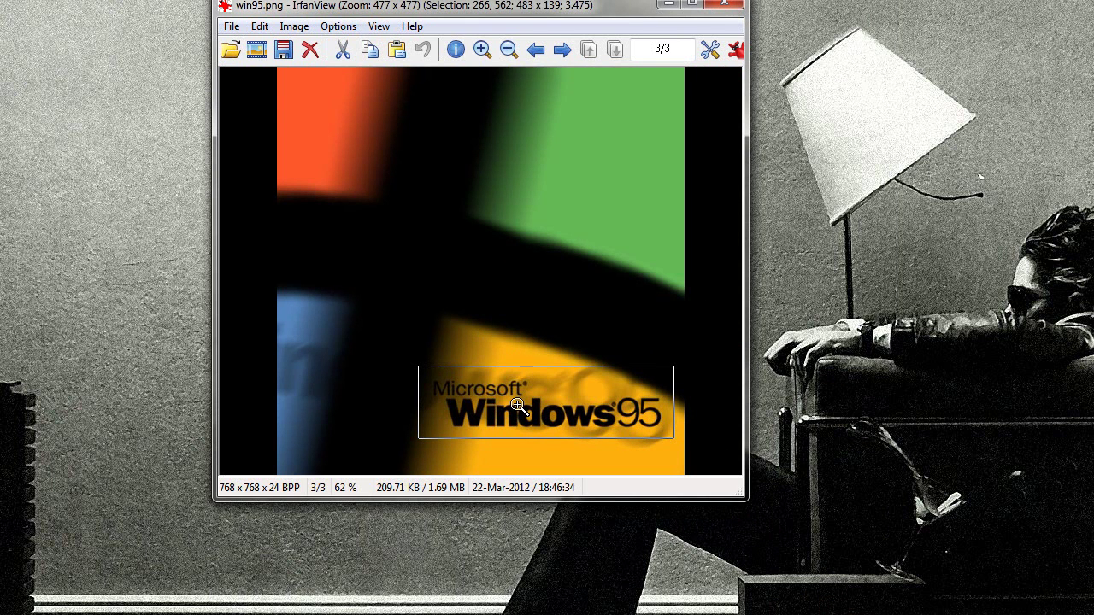
pyautogui.click(258, 27)
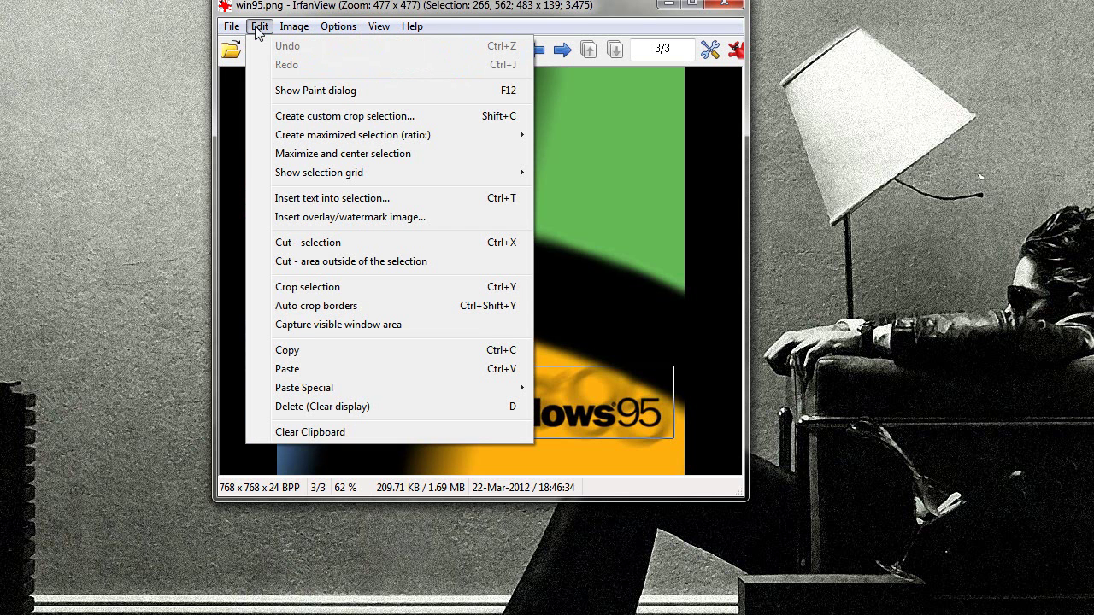
pyautogui.click(293, 287)
pyautogui.click(617, 12)
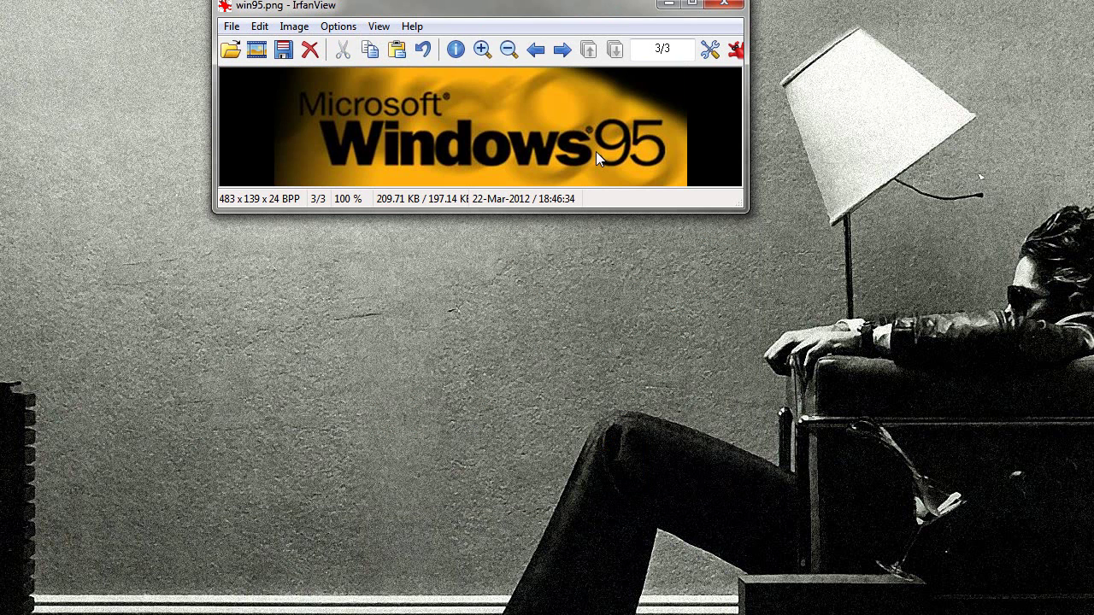
pyautogui.moveTo(552, 9); pyautogui.dragTo(572, 95)
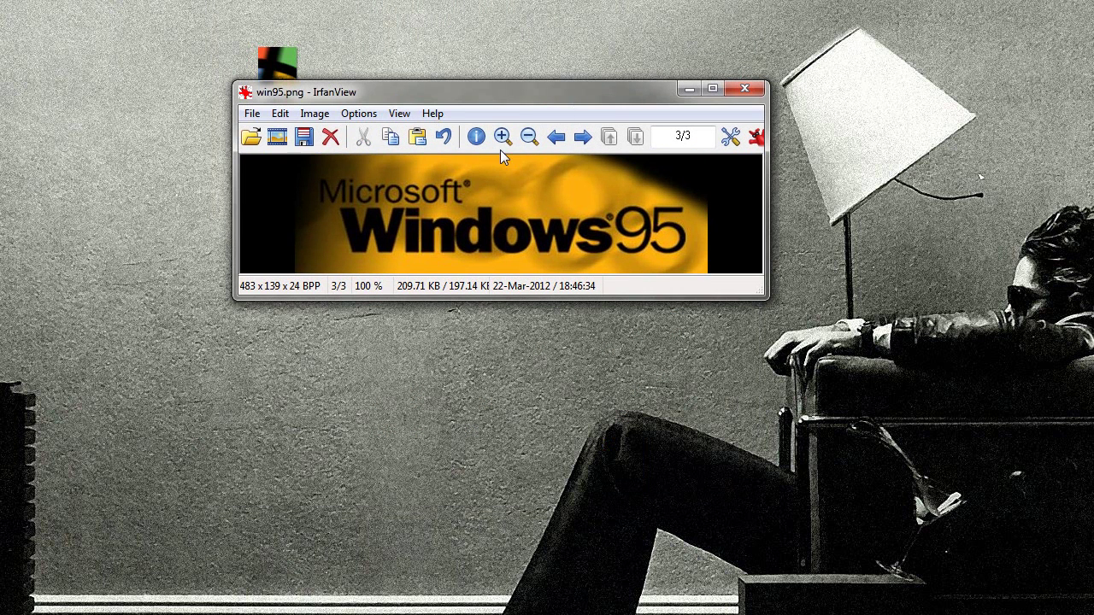
# Resample the logo to width 300 and height 86, keeping the aspect ratio.
pyautogui.click(315, 114)
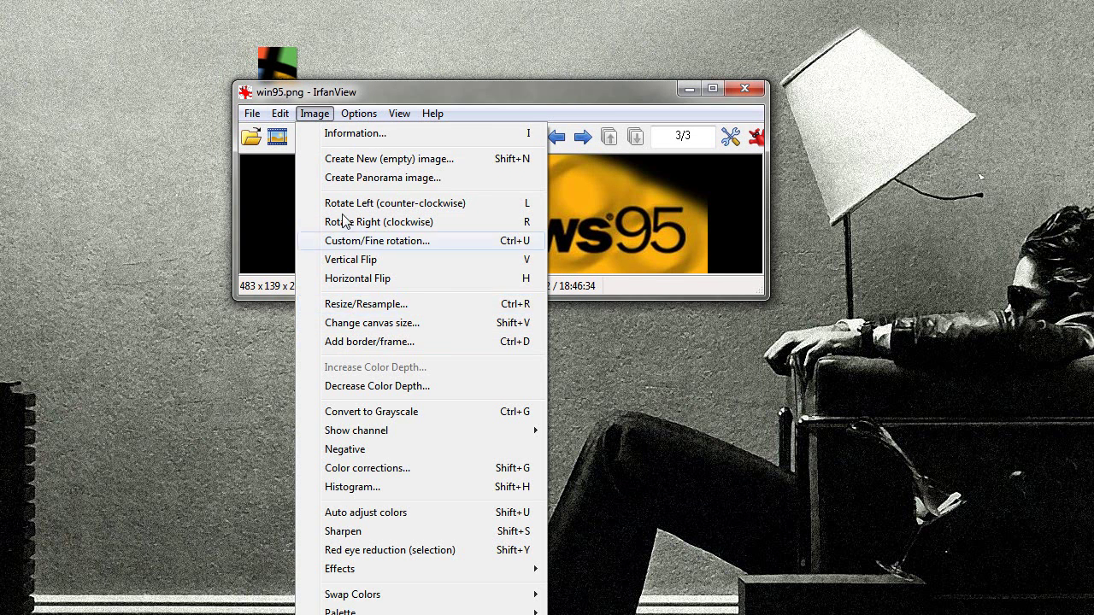
pyautogui.click(581, 114)
pyautogui.hotkey('ctrl', 'r')
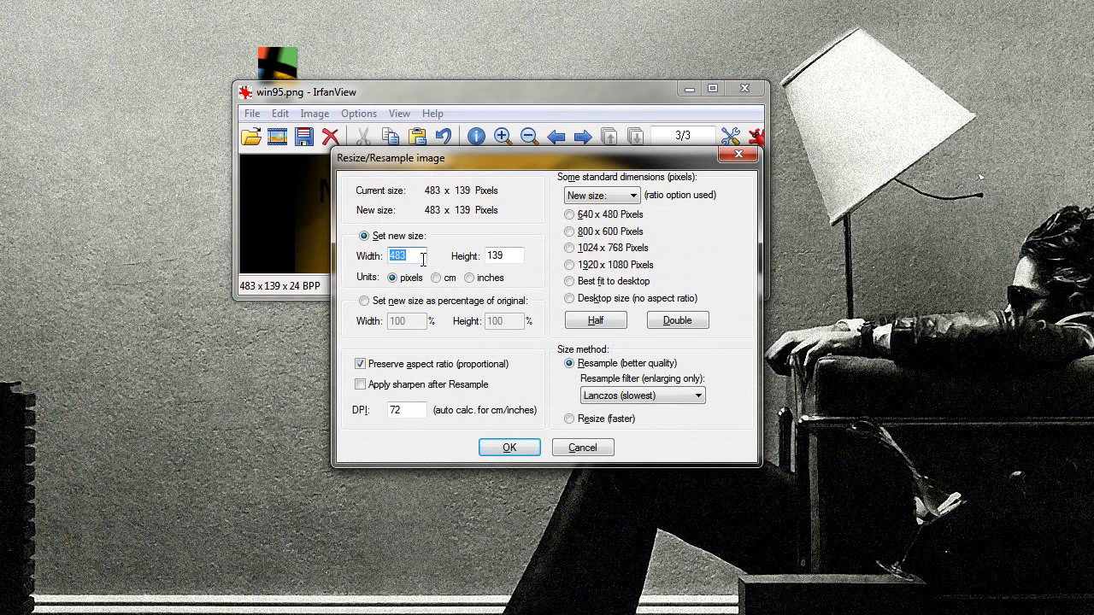
pyautogui.write('300')
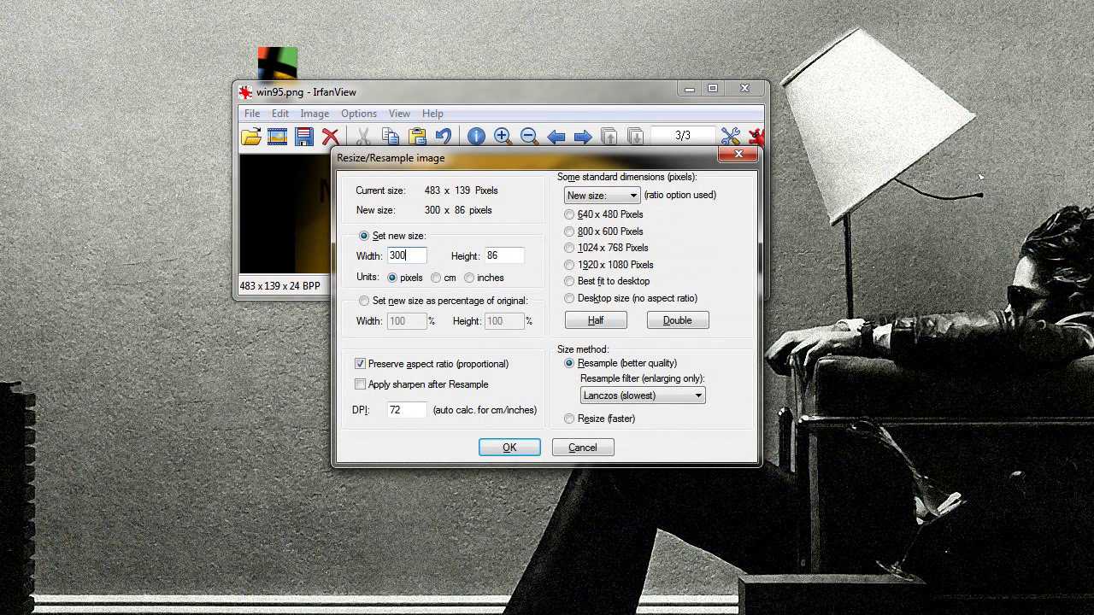
pyautogui.doubleClick(496, 255)
pyautogui.write('100')
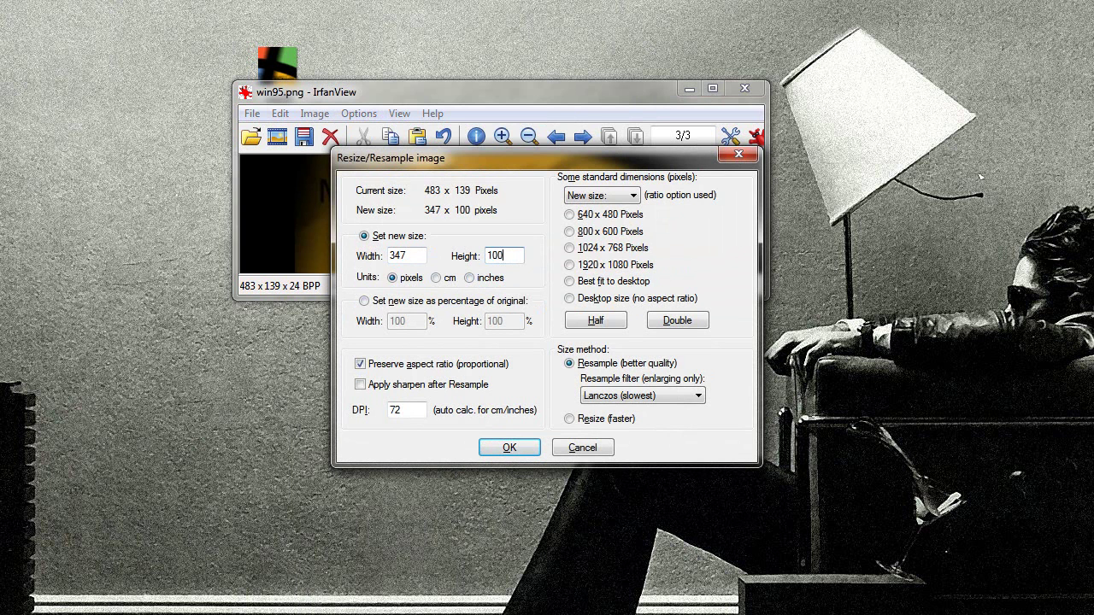
pyautogui.doubleClick(416, 255)
pyautogui.write('300')
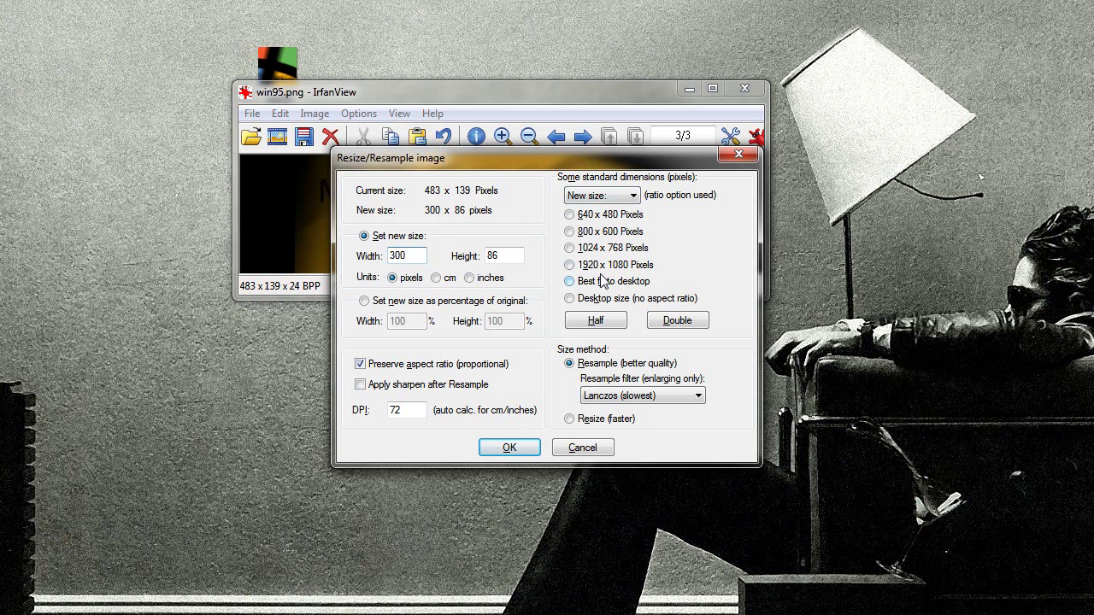
pyautogui.click(509, 447)
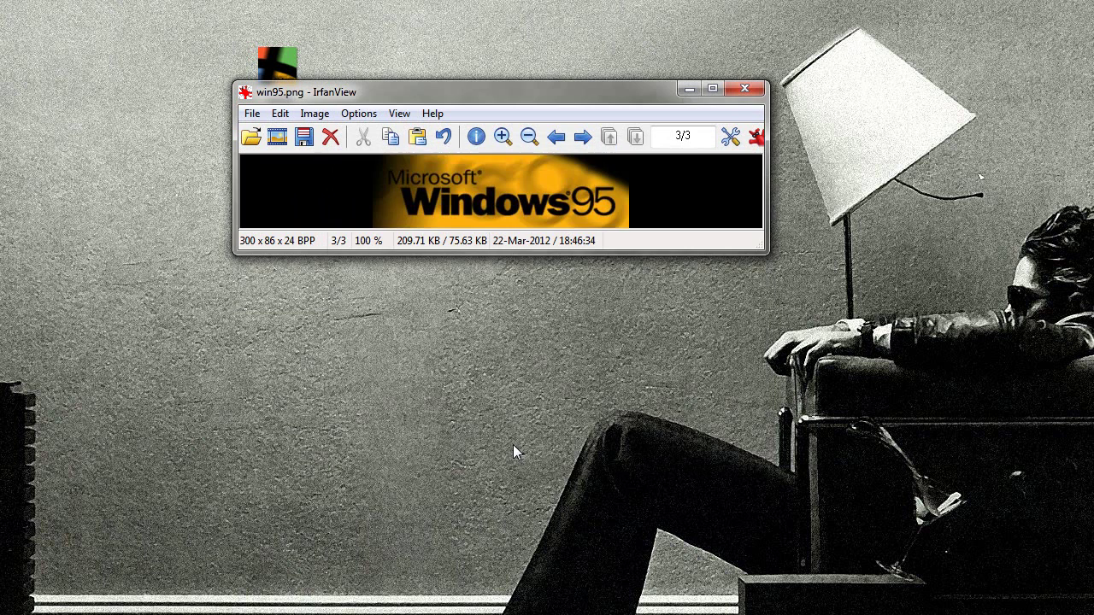
pyautogui.click(251, 115)
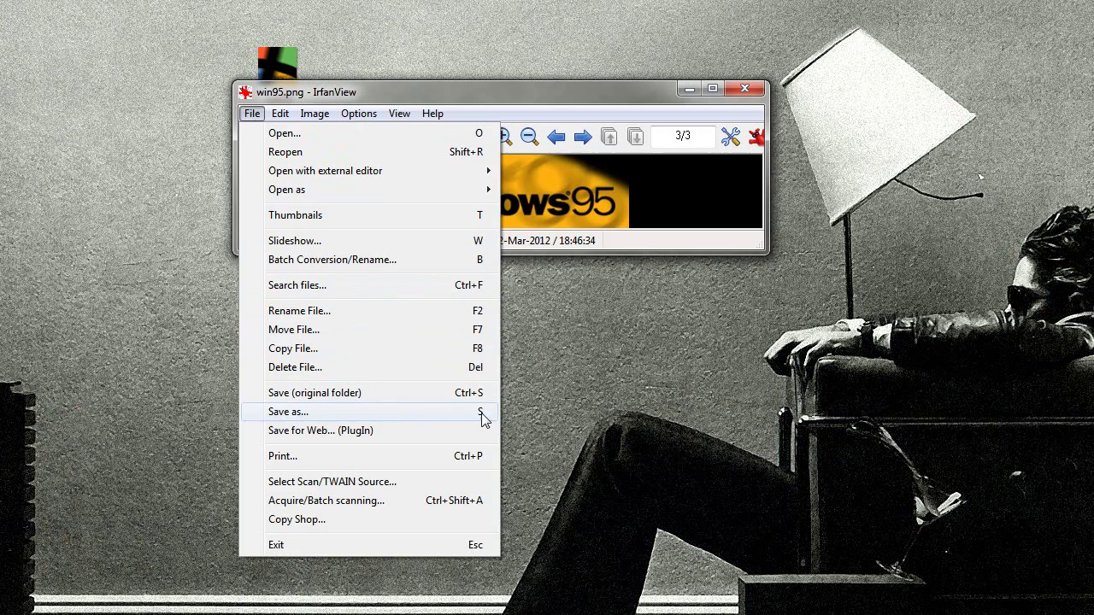
pyautogui.press('s')
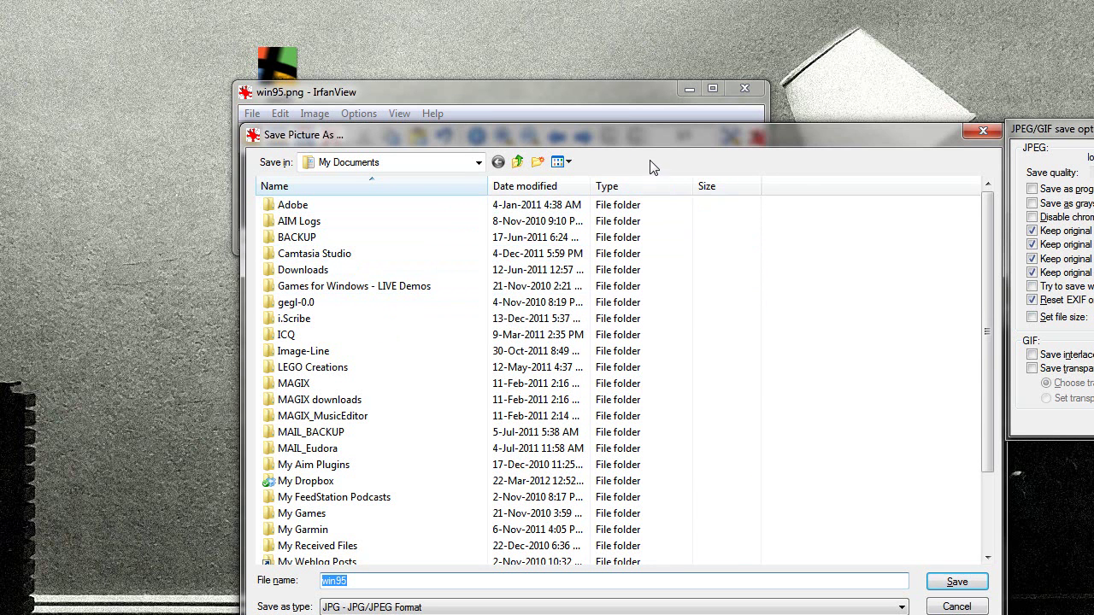
pyautogui.click(983, 130)
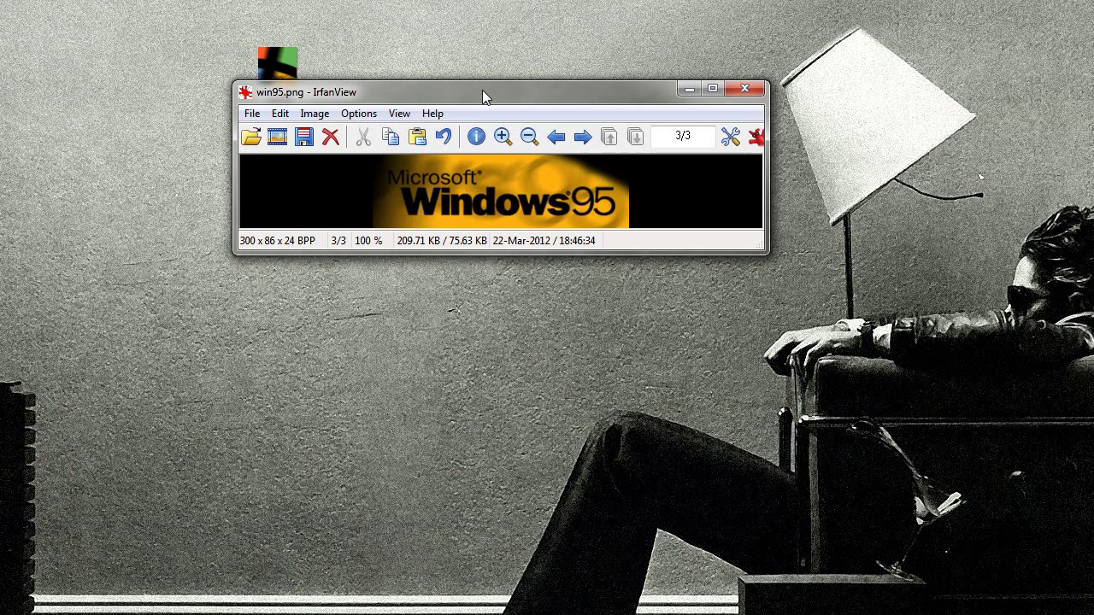
pyautogui.press('s')
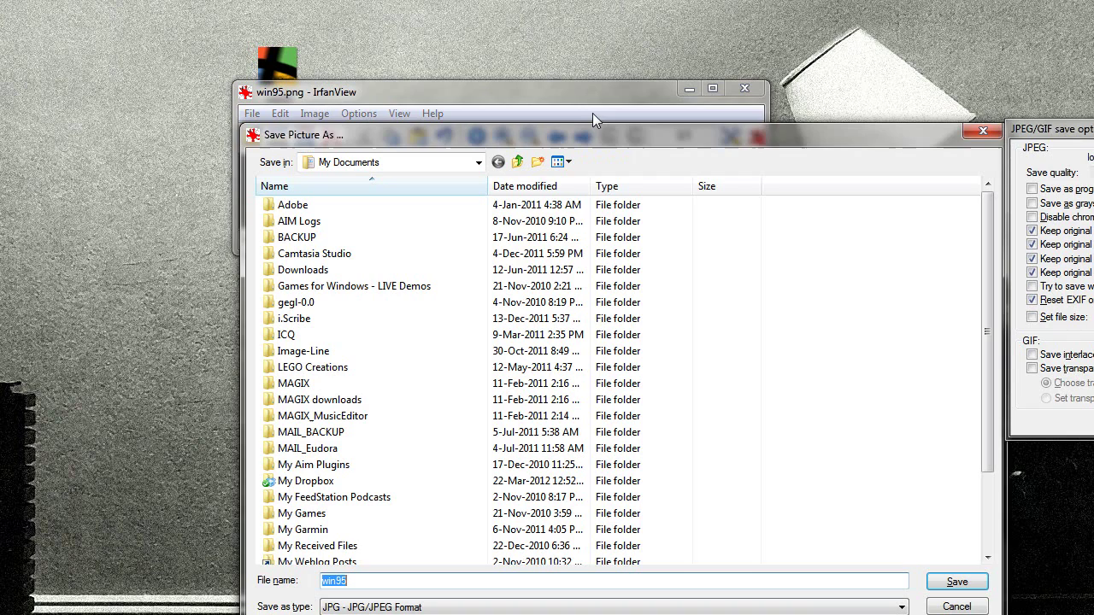
pyautogui.click(982, 130)
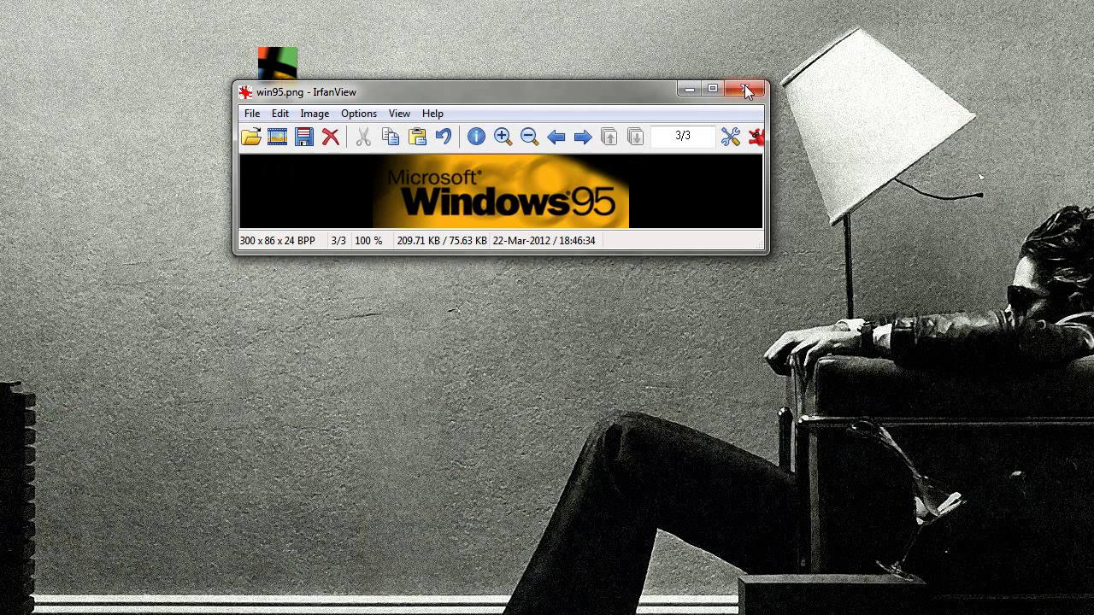
pyautogui.moveTo(587, 90); pyautogui.dragTo(592, 190)
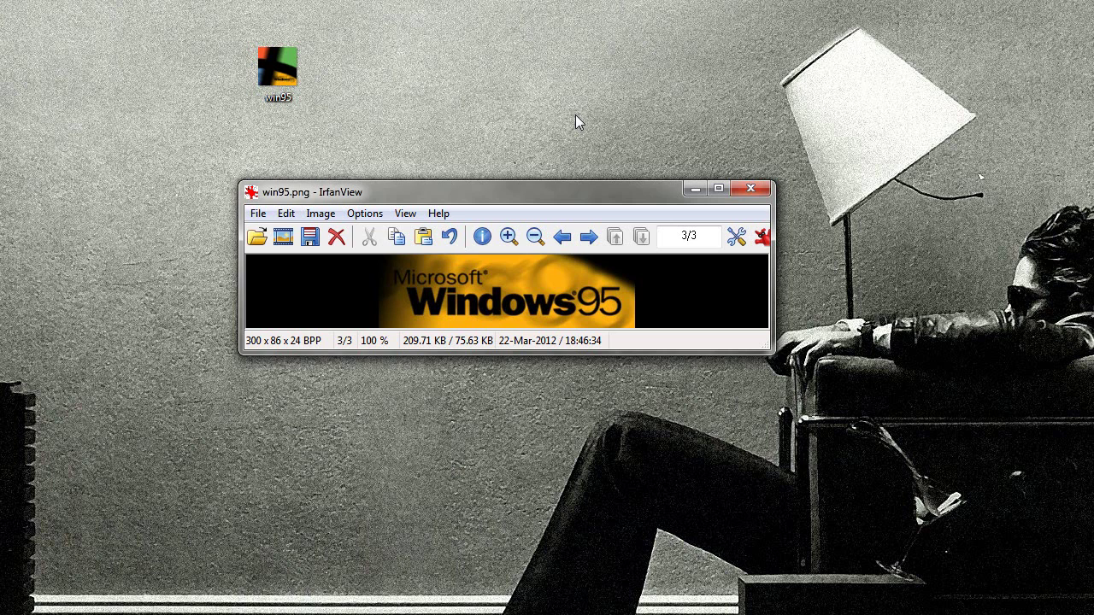
pyautogui.click(438, 214)
pyautogui.click(487, 437)
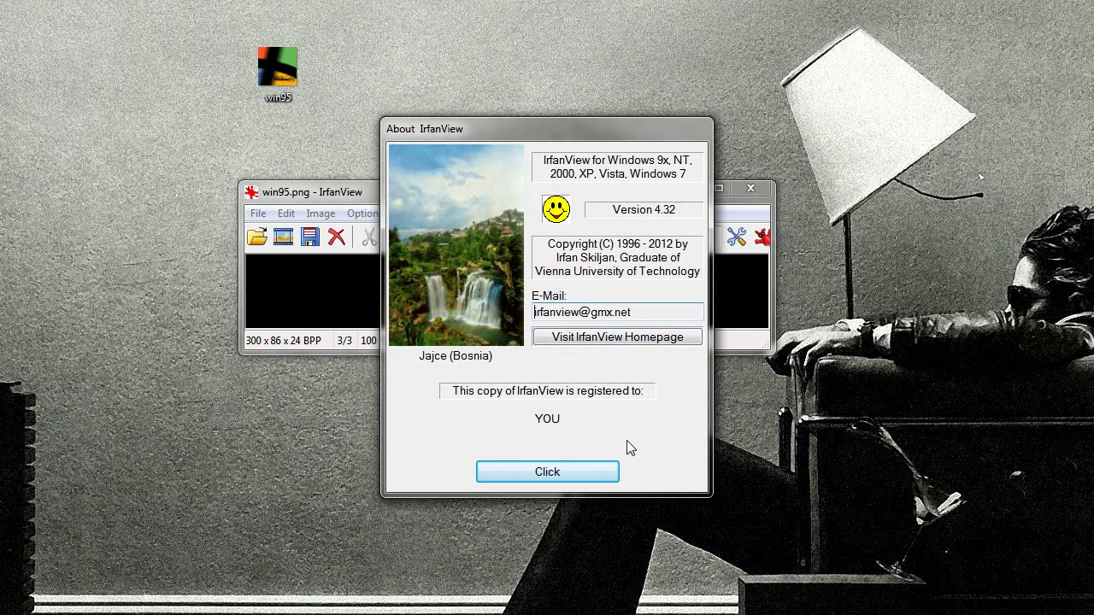
pyautogui.click(569, 471)
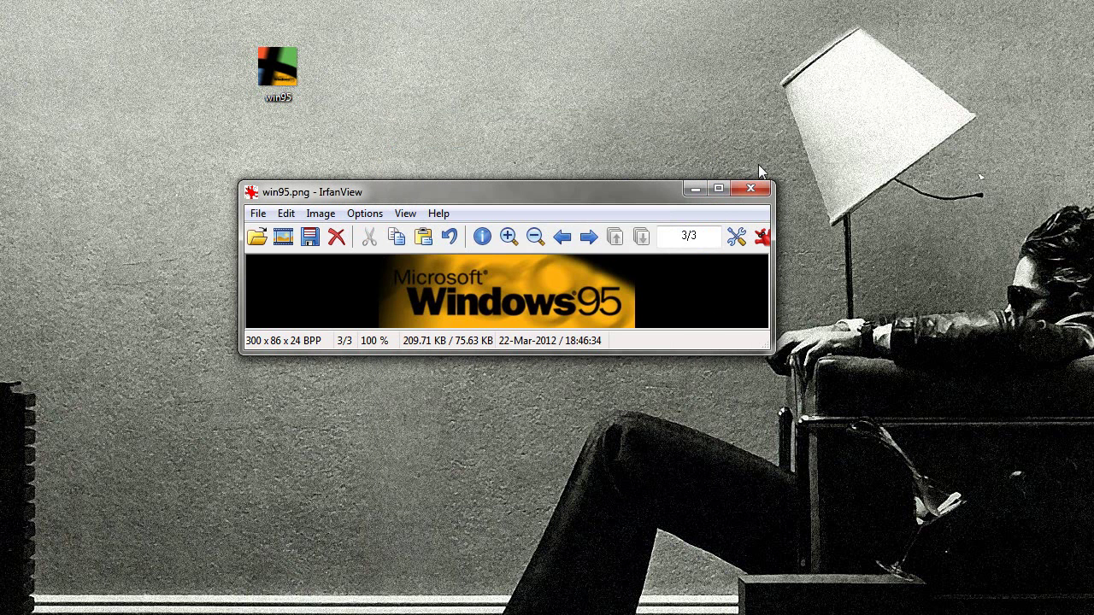